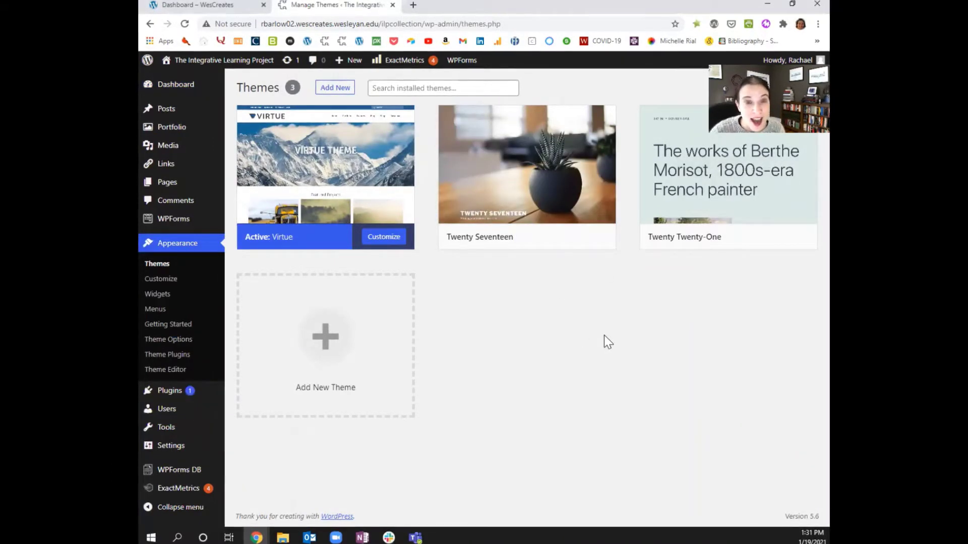
Start adding a new theme and look through the featured, popular, latest and favorites theme listings
click(341, 89)
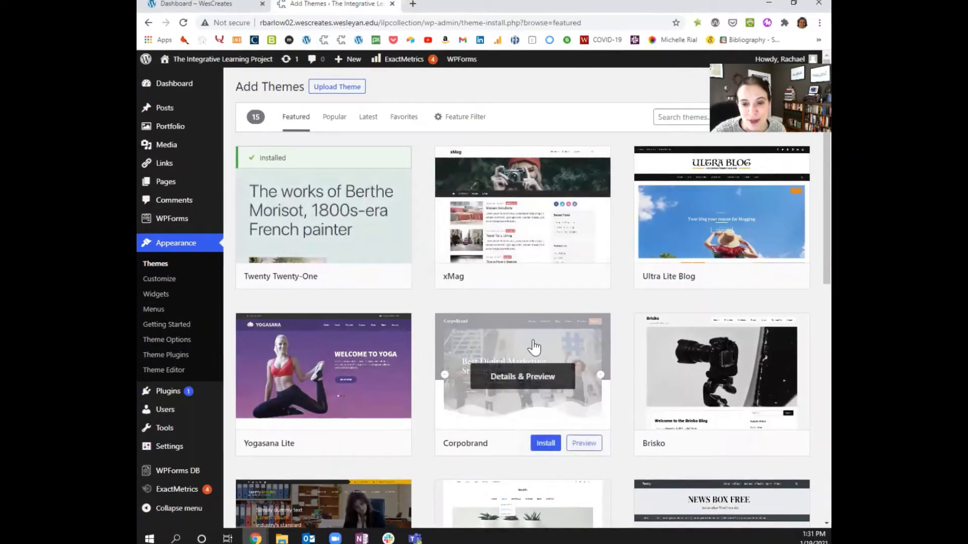
scroll(648, 249, down, 10)
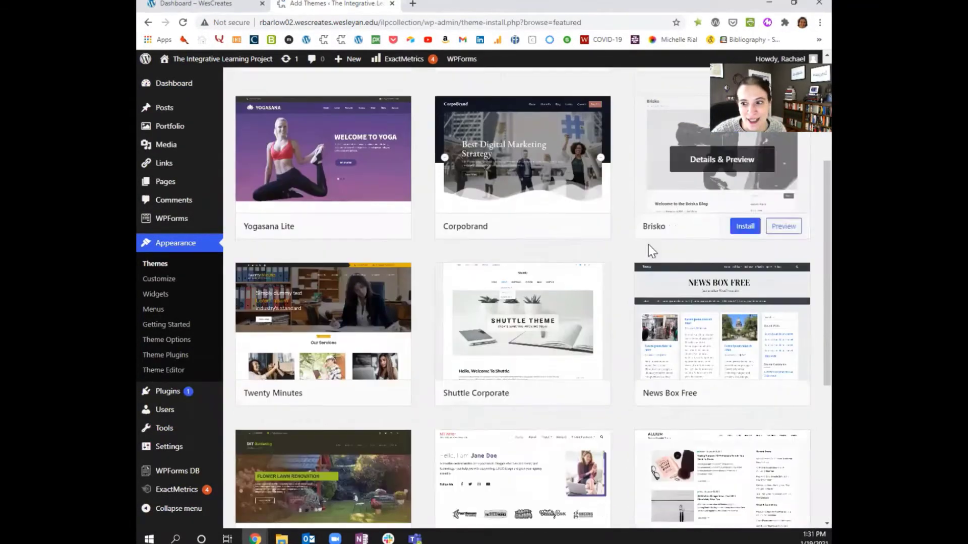
scroll(643, 257, up, 10)
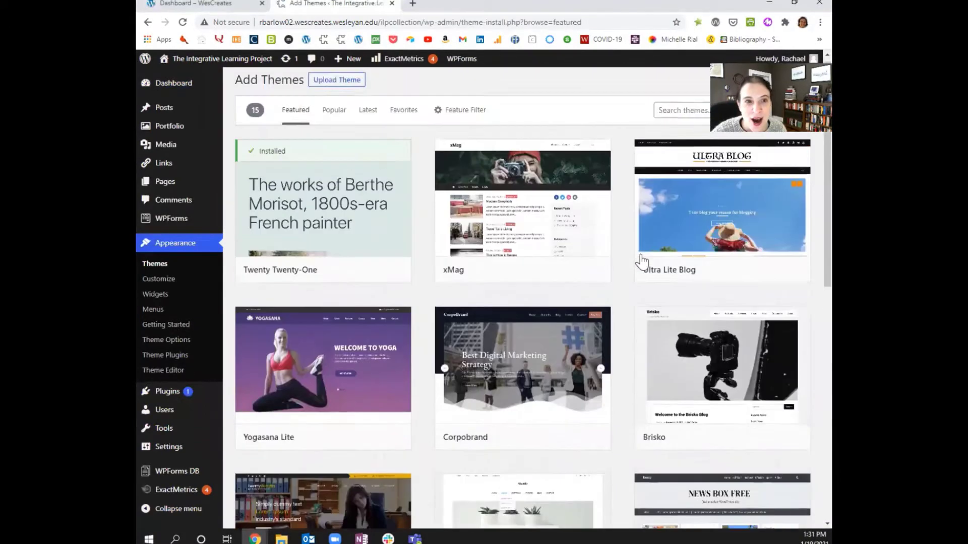
click(334, 117)
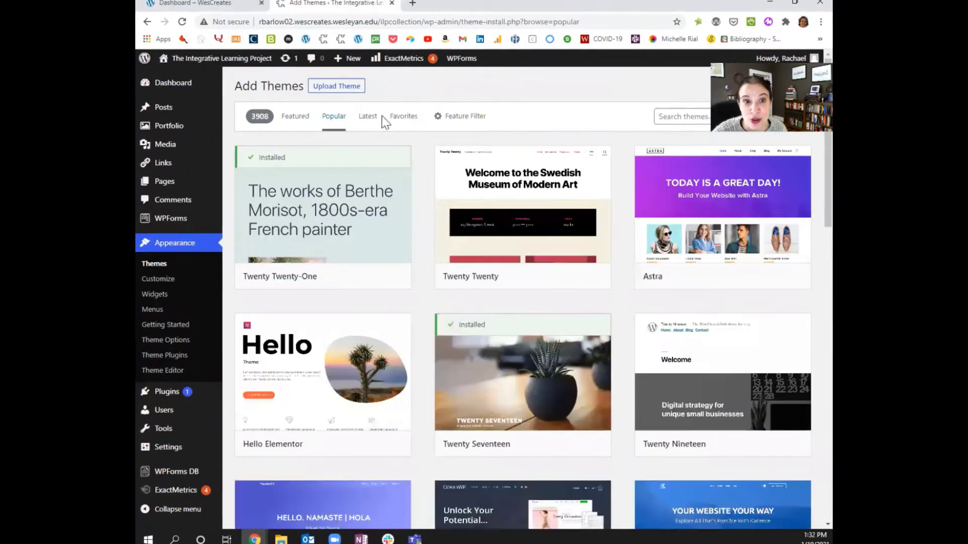
click(375, 121)
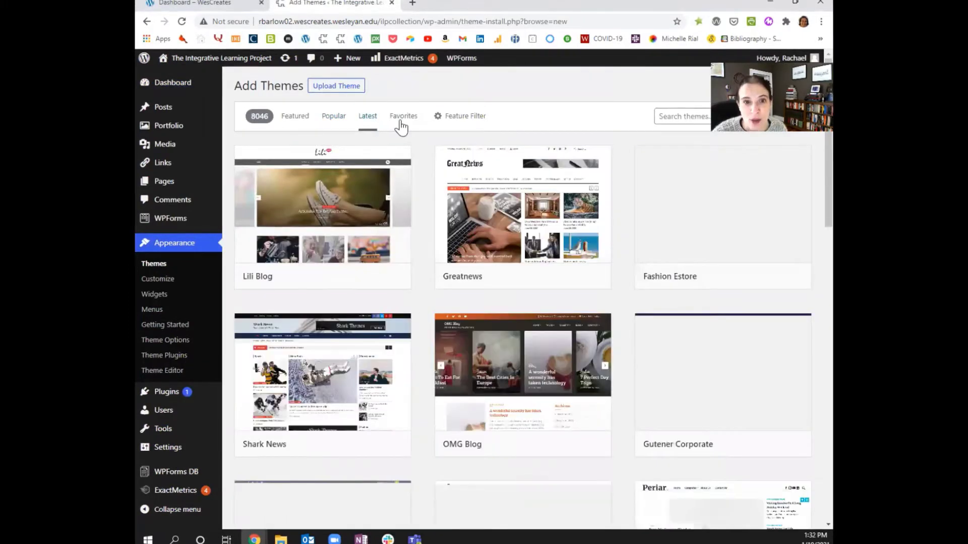
click(400, 121)
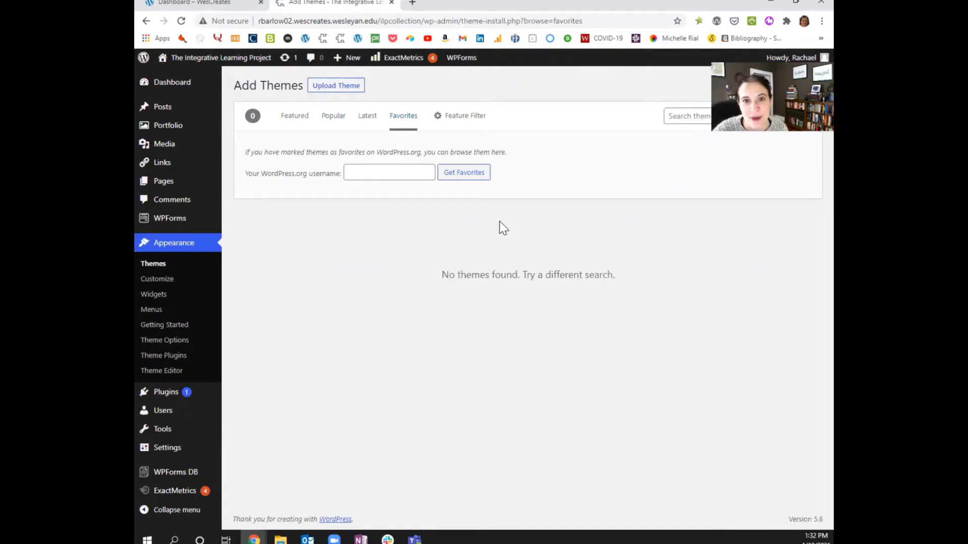
Filter the available themes by the Grid Layout and Accessibility Ready features
click(466, 121)
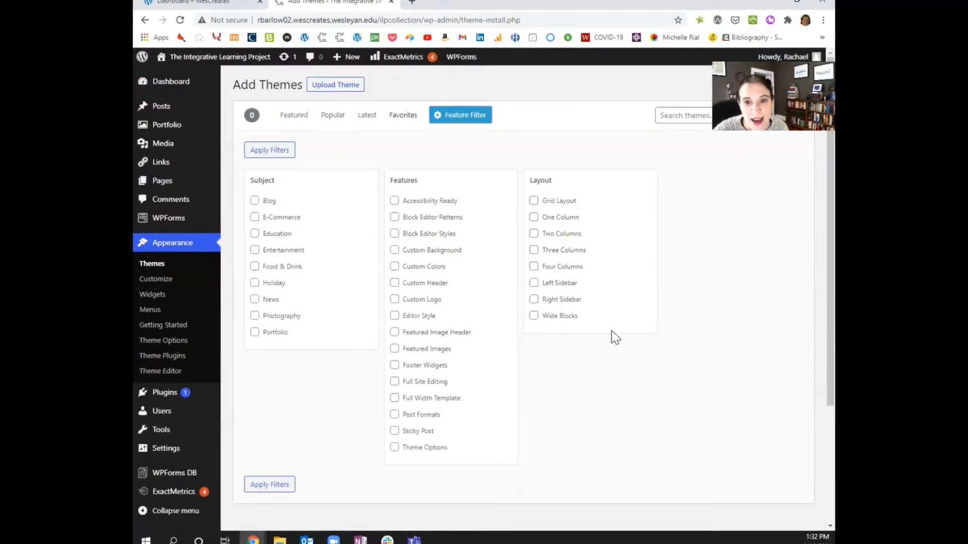
click(534, 201)
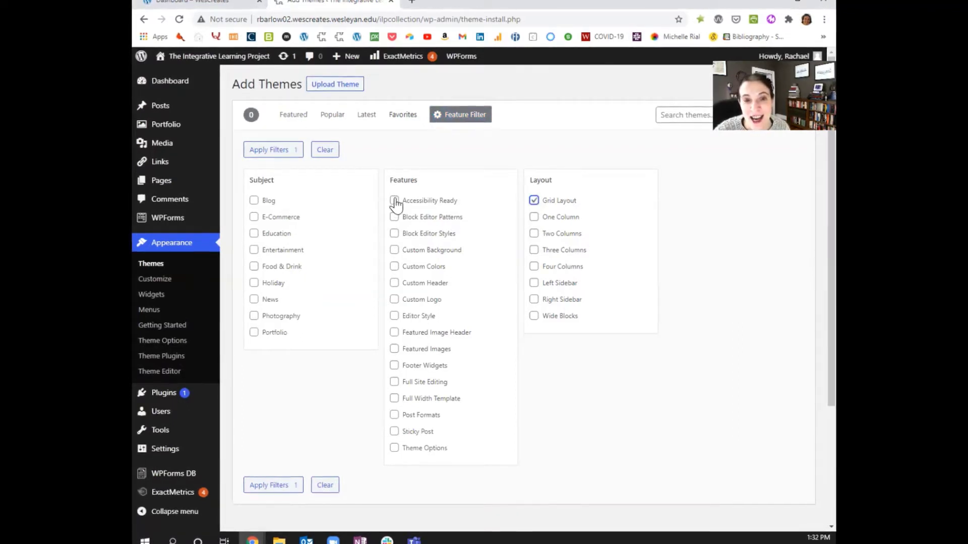
scroll(761, 319, down, 3)
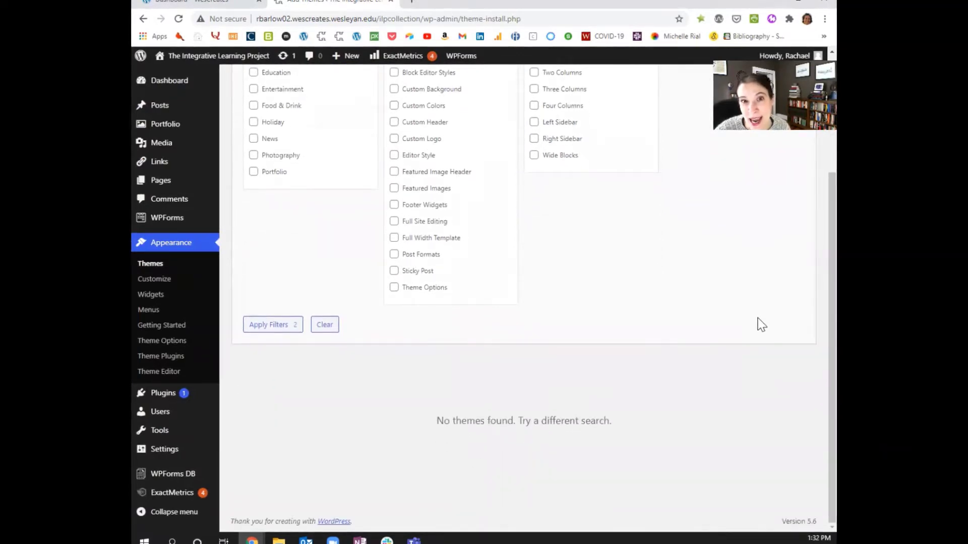
click(260, 327)
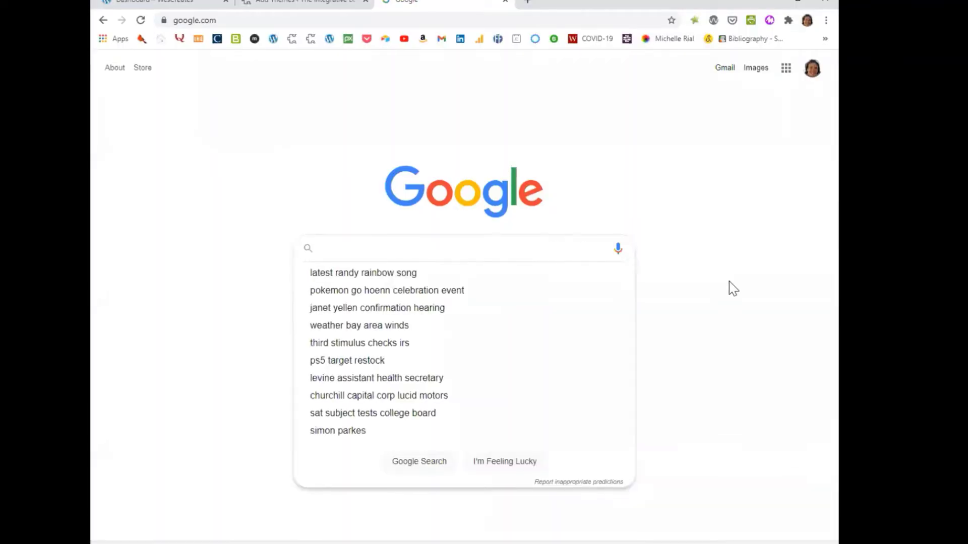
Search Google for "wordpress themes grid layout free"
click(729, 282)
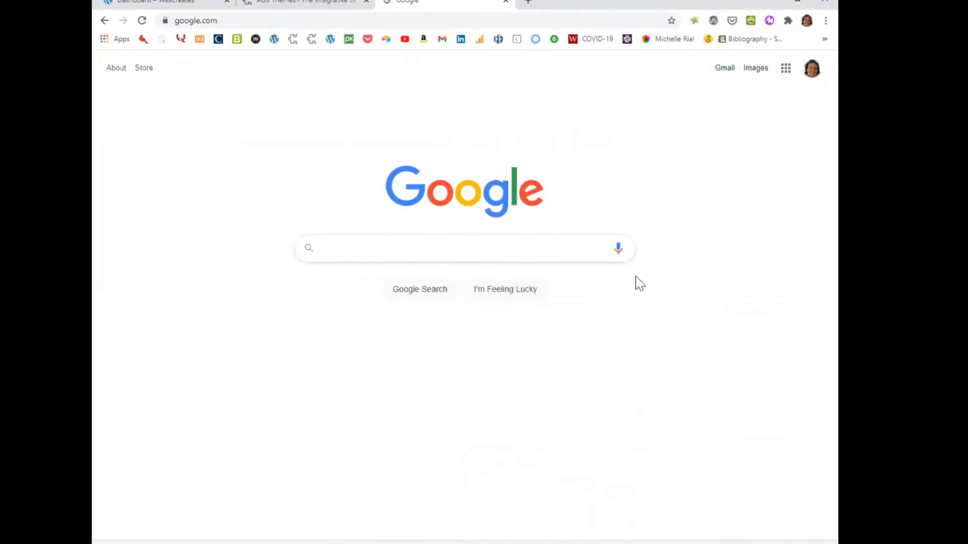
click(525, 250)
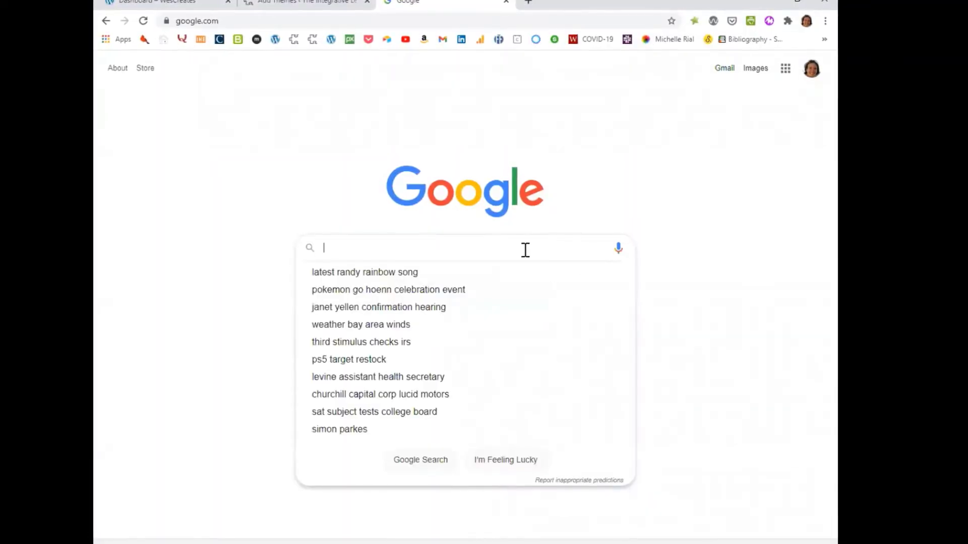
text(wordpress)
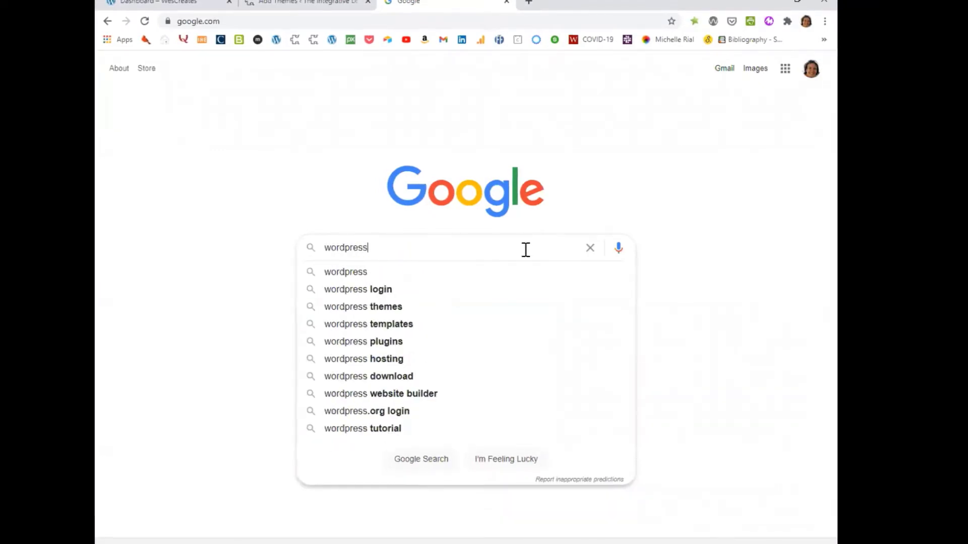
text( themes grid)
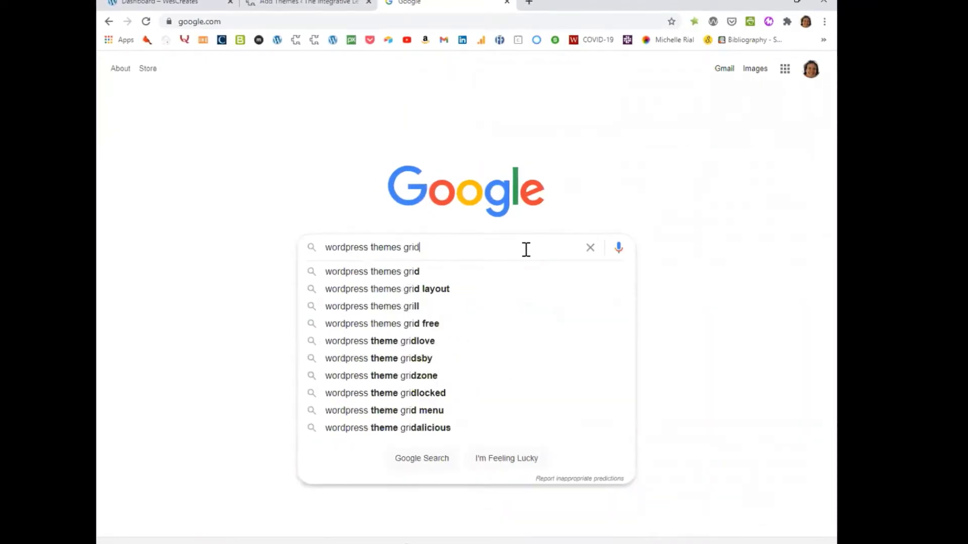
text( layout free)
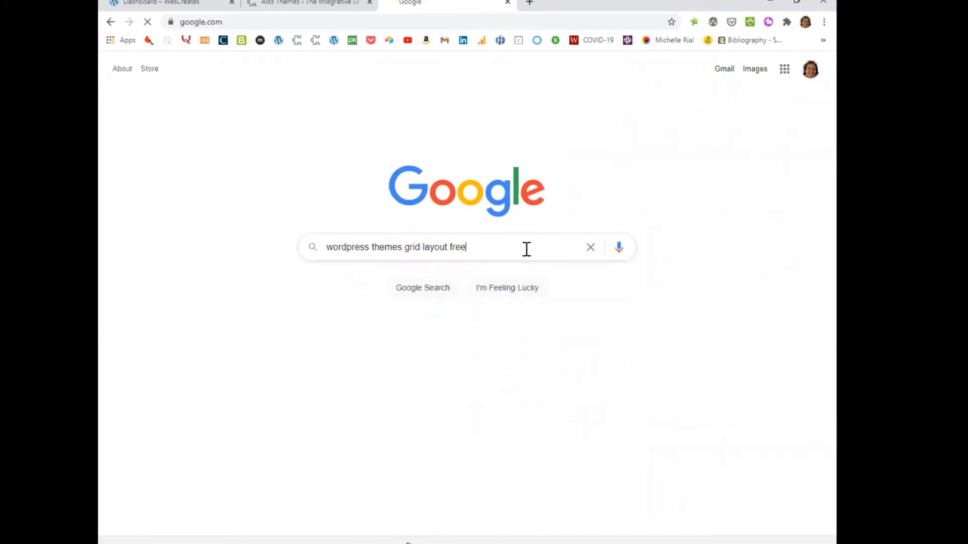
key(Return)
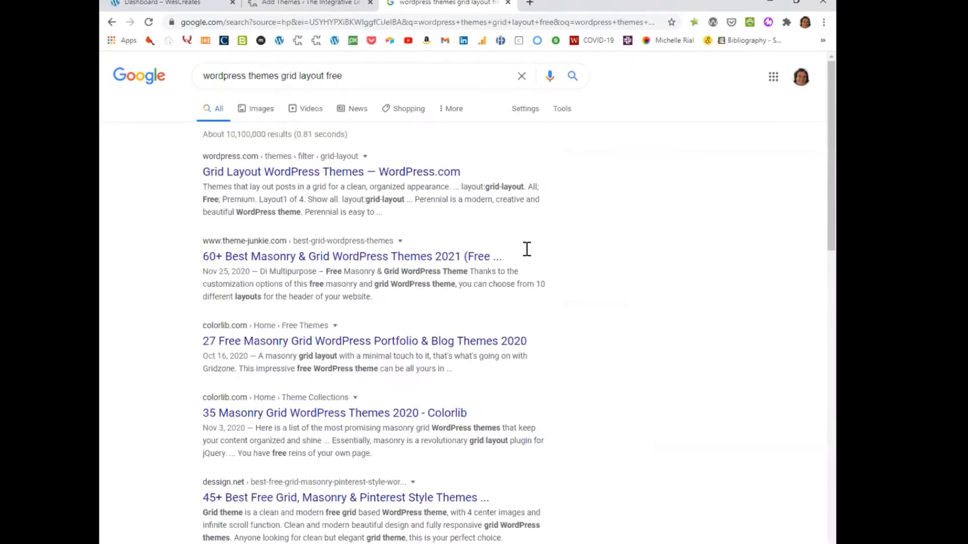
Open the "60+ Best Masonry & Grid WordPress Themes 2021" article and look through its themes as far as the free Koji theme
click(326, 260)
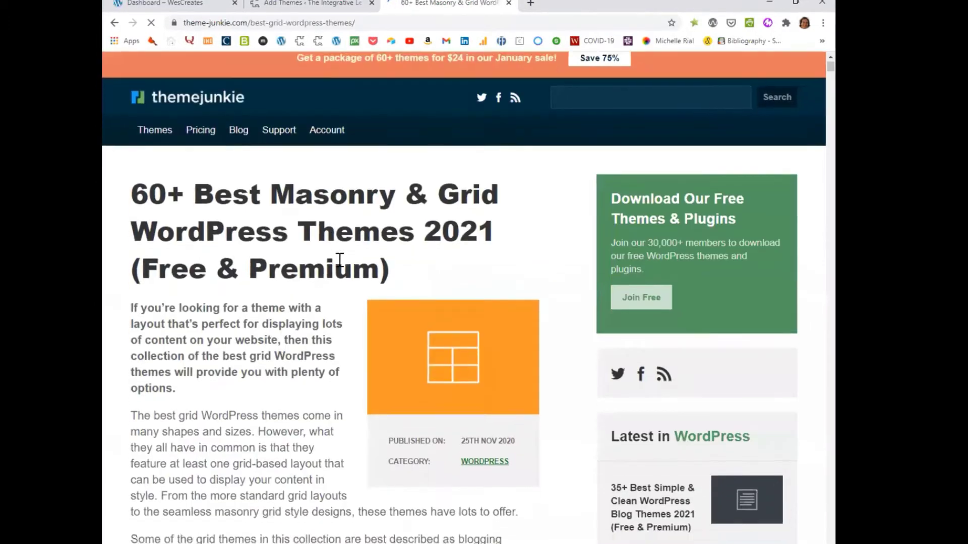
scroll(333, 257, down, 8)
scroll(340, 262, down, 1)
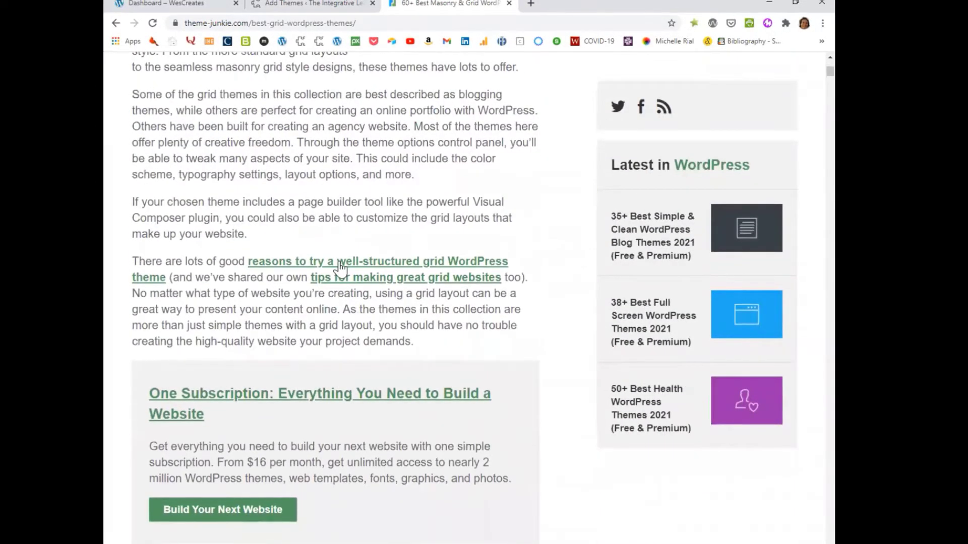
scroll(388, 270, down, 10)
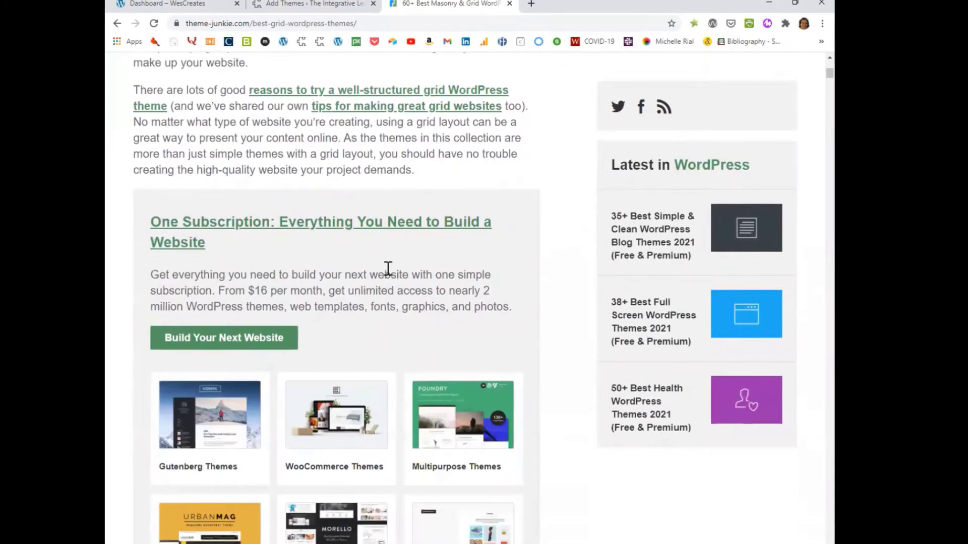
scroll(388, 270, down, 15)
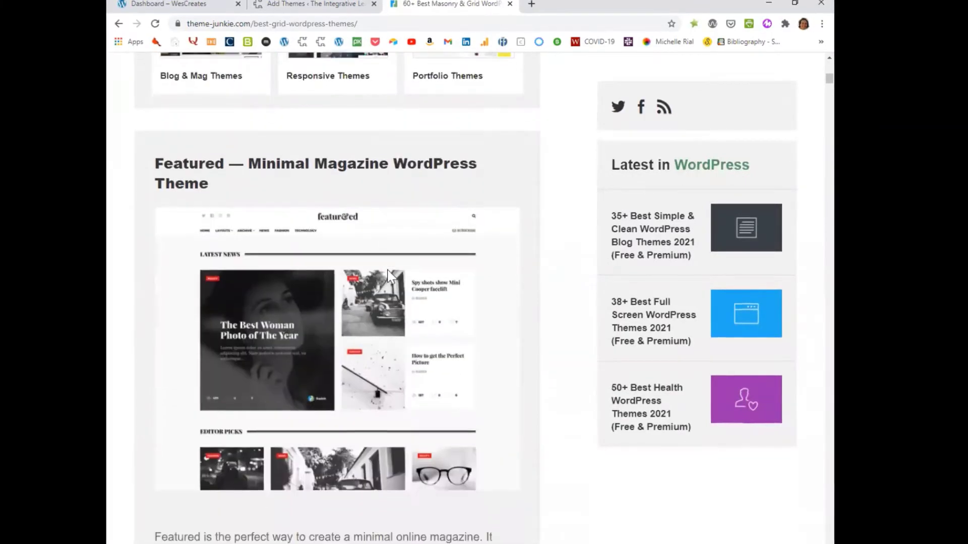
scroll(388, 271, down, 15)
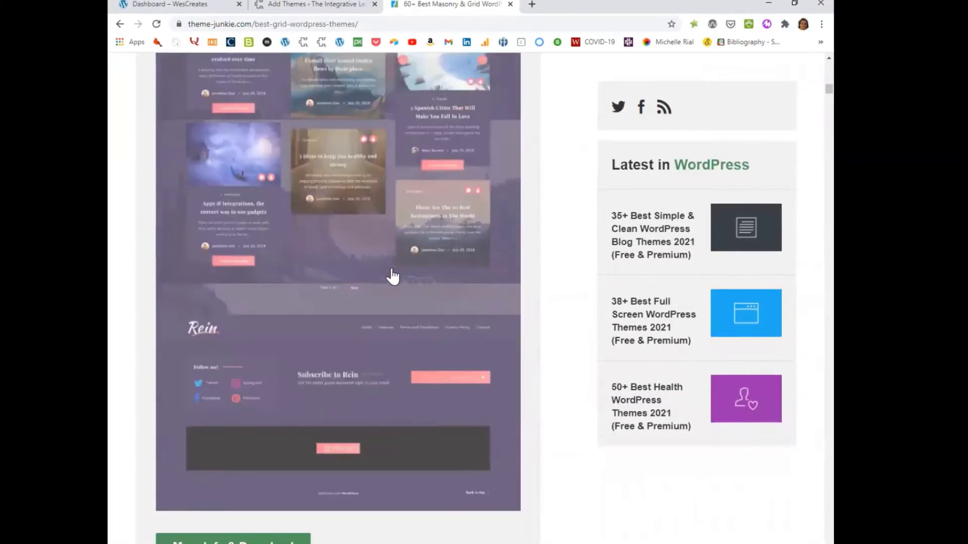
scroll(399, 275, down, 2)
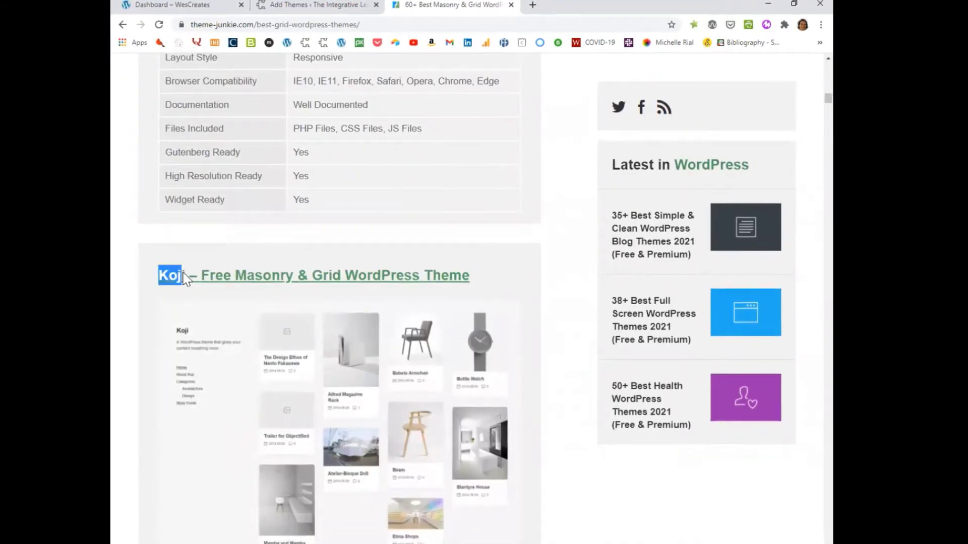
Return to the WordPress Add Themes page, search for the theme "Koji" and install it
click(366, 5)
click(719, 121)
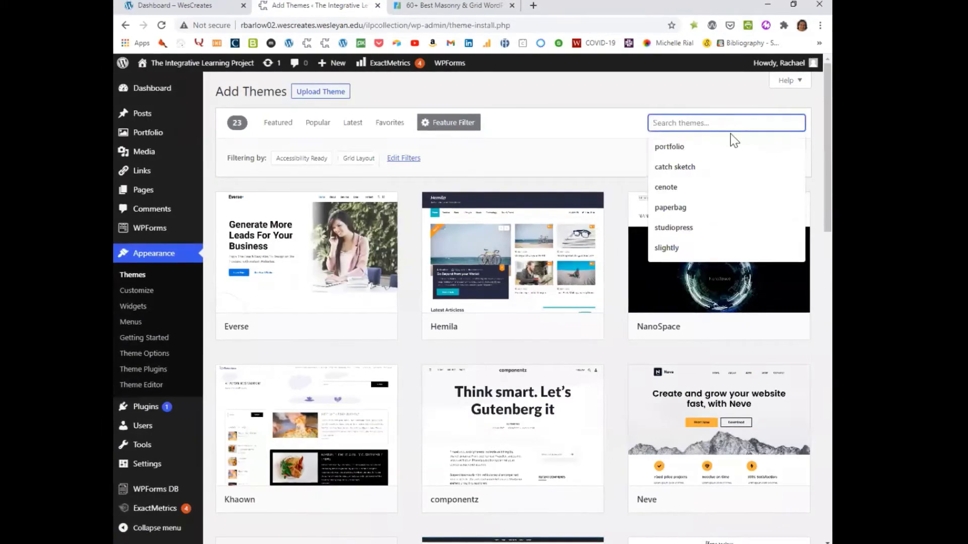
text(Koji)
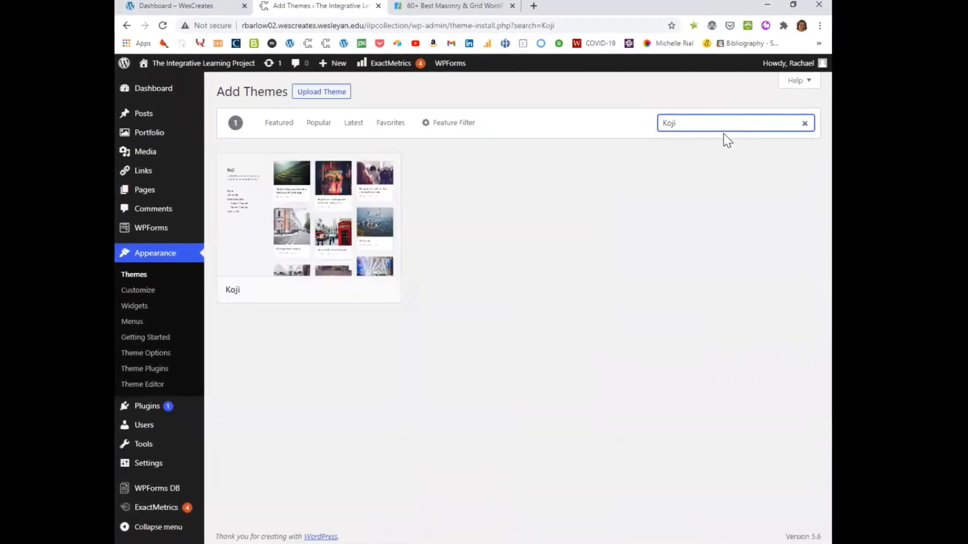
mouse_move(260, 242)
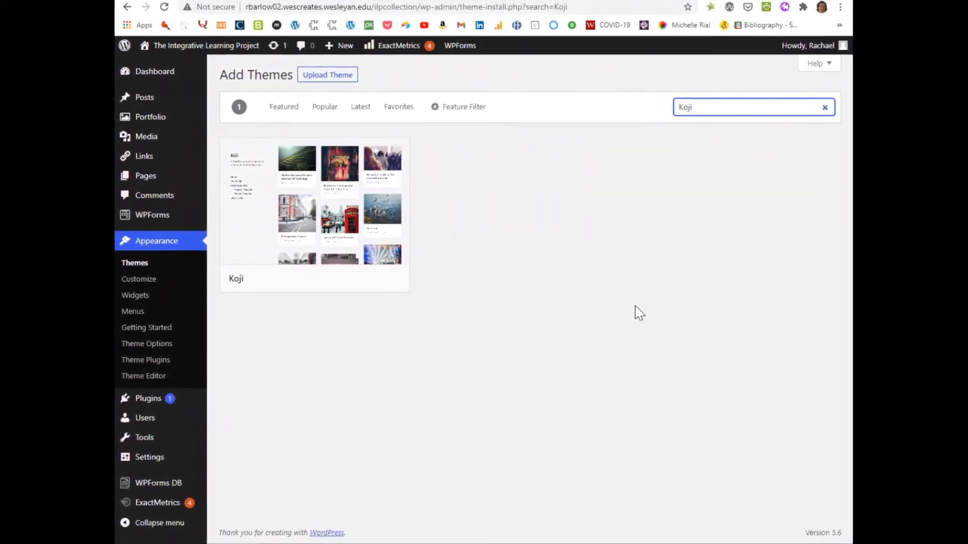
mouse_move(330, 219)
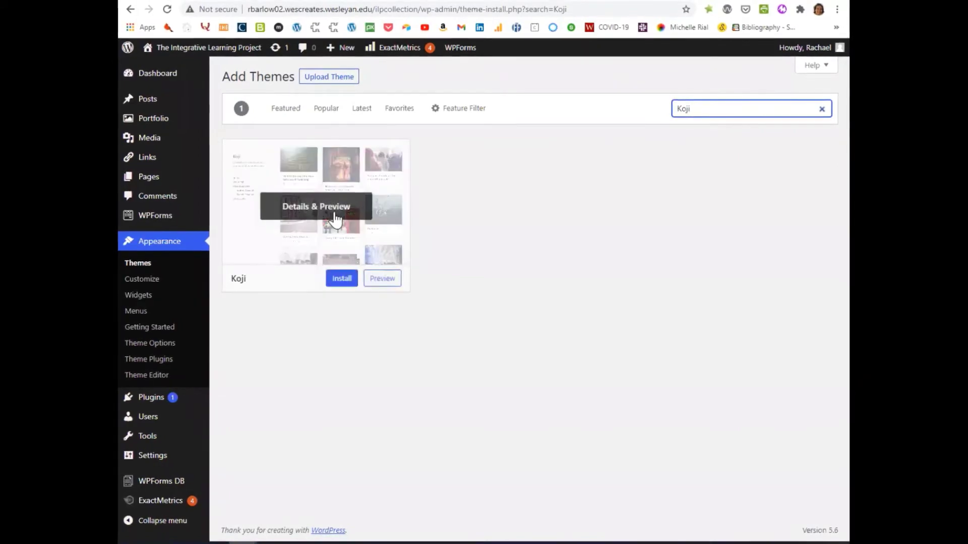
click(338, 279)
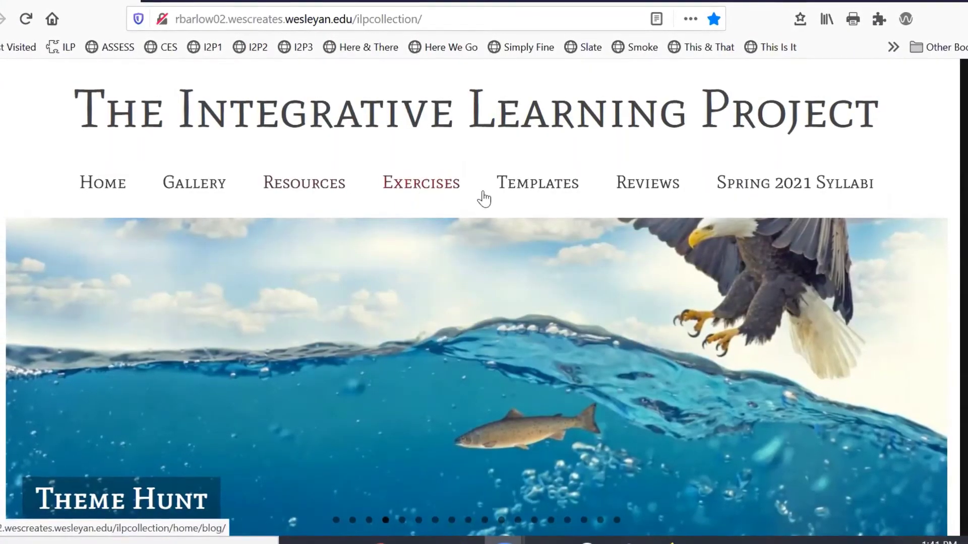
Open the Templates page of The Integrative Learning Project site and review the WRCT 200 templates and WRCT 300 theme suggestions
click(517, 191)
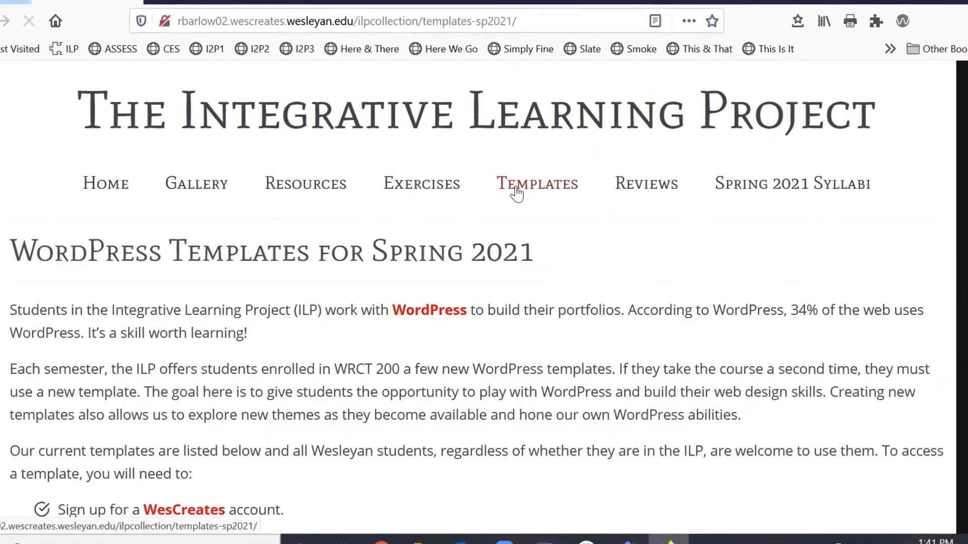
scroll(519, 193, down, 2)
scroll(520, 193, down, 10)
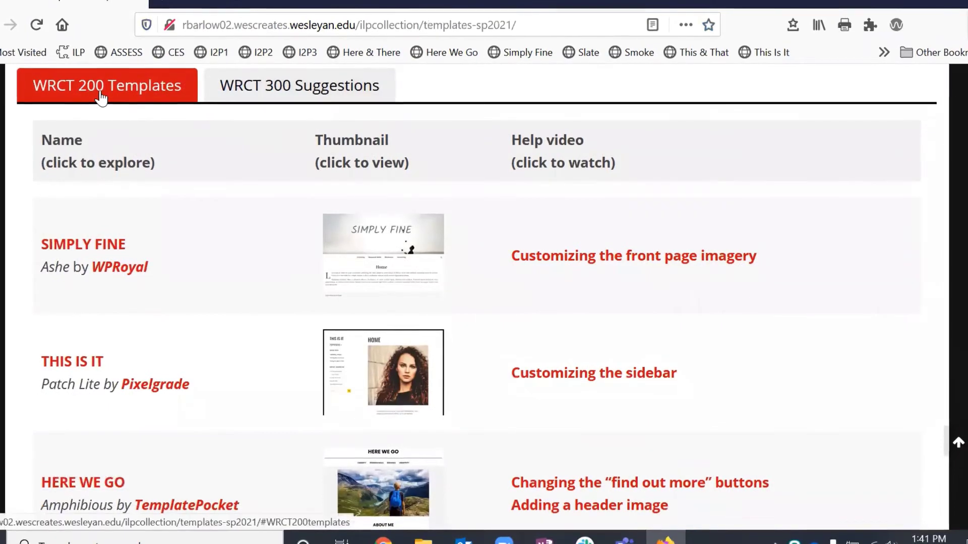
click(249, 95)
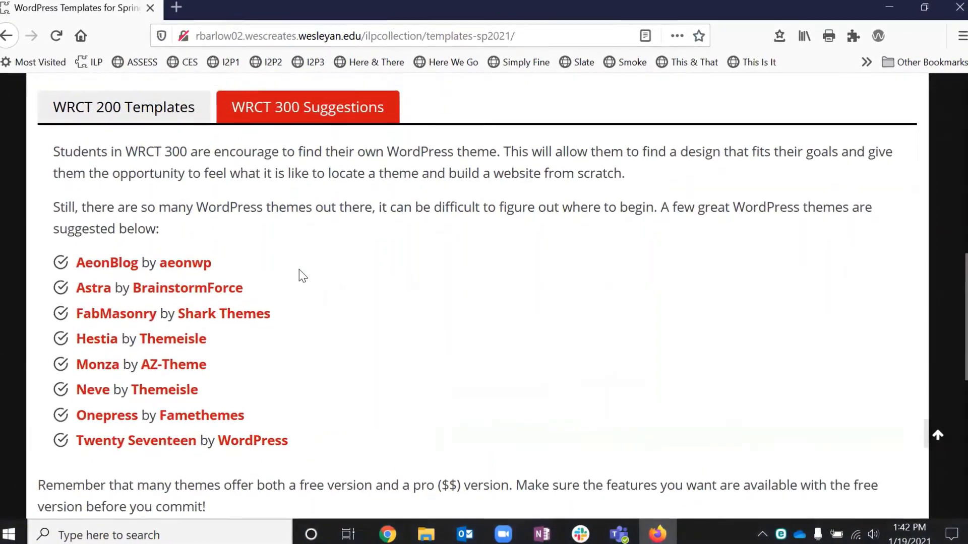
scroll(301, 274, up, 3)
click(151, 181)
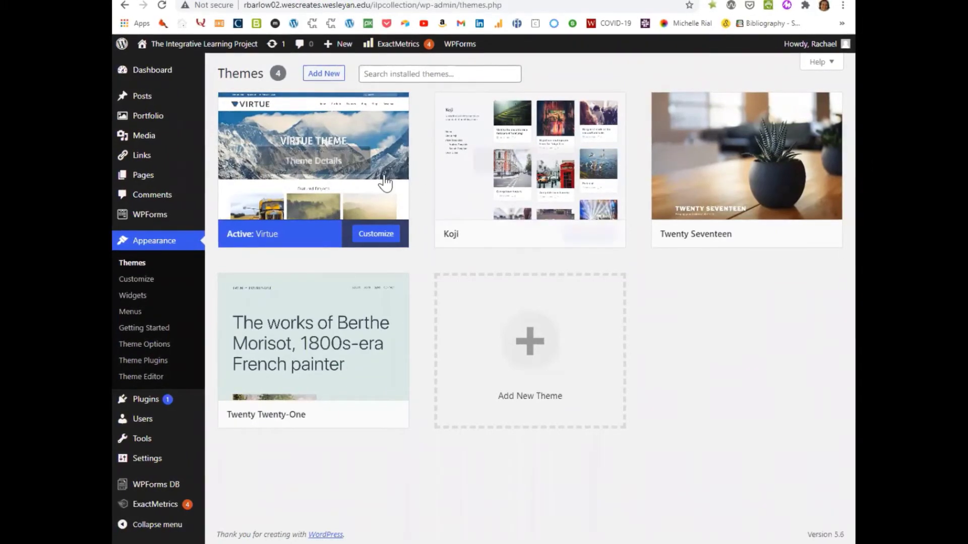
mouse_move(678, 183)
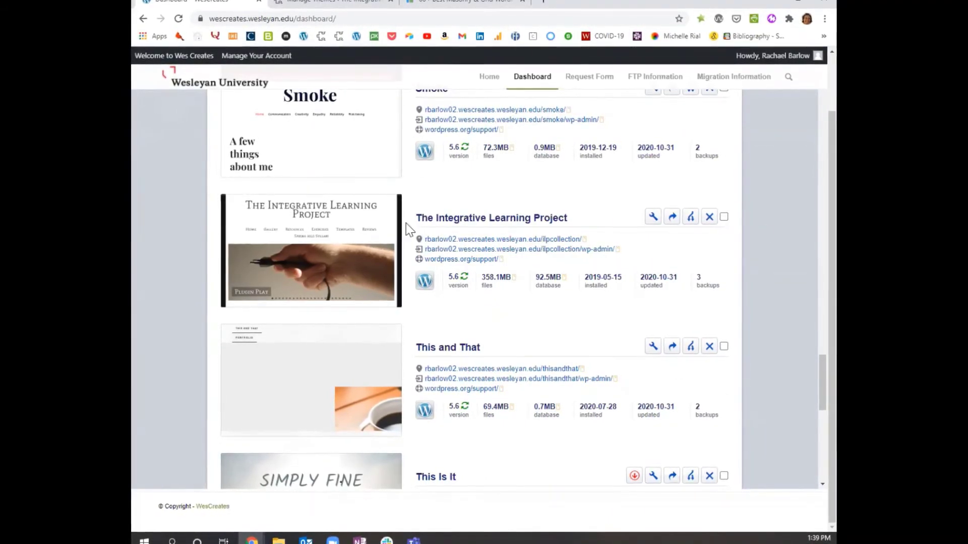
mouse_move(358, 241)
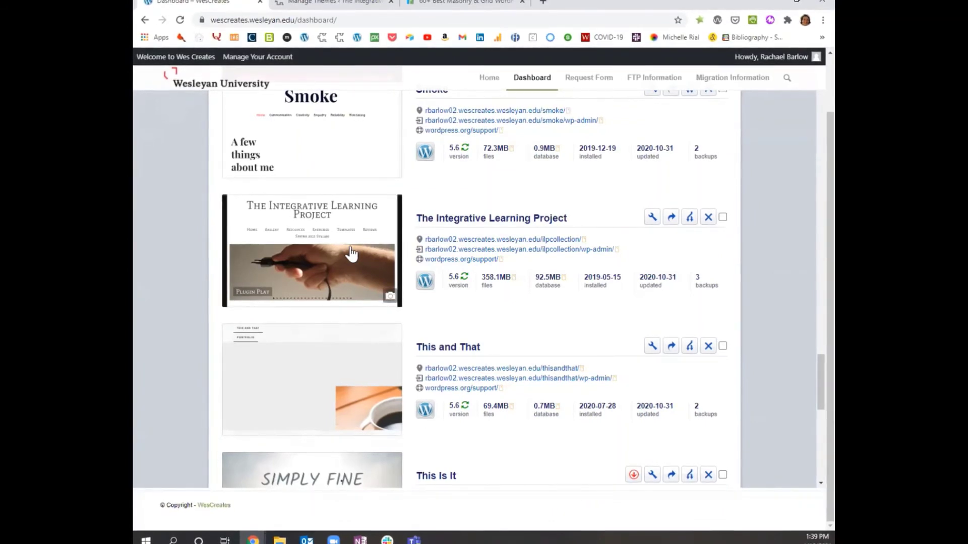